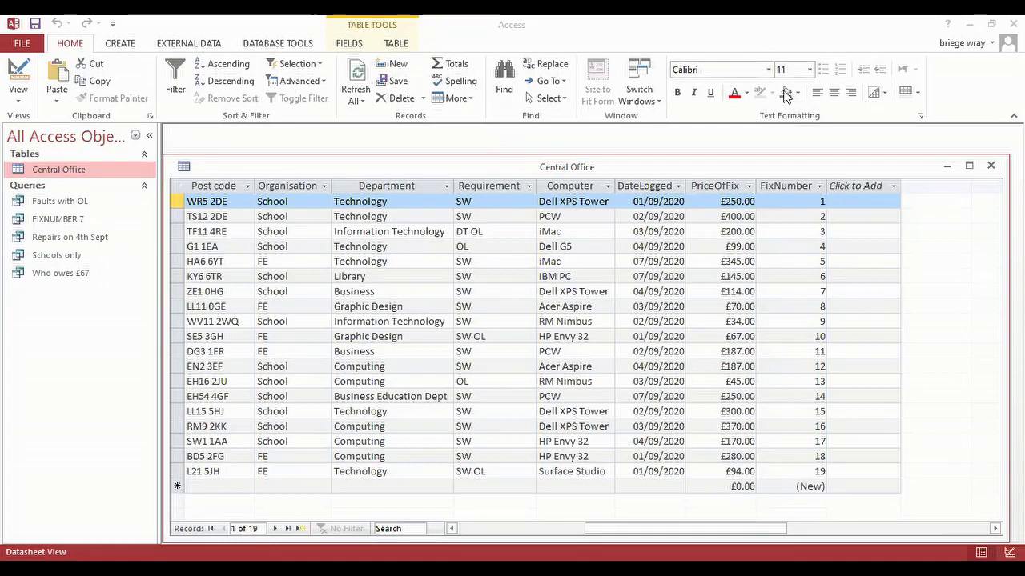
Create a new query in design view based on the Central Office table.
{"action": "left_click", "coordinate": [715, 189]}
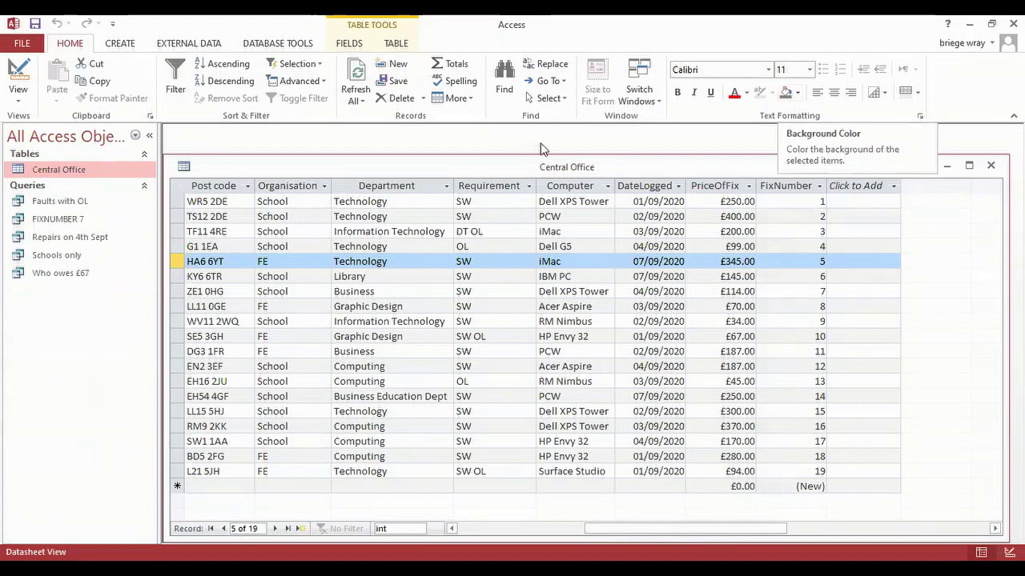
{"action": "left_click", "coordinate": [118, 46]}
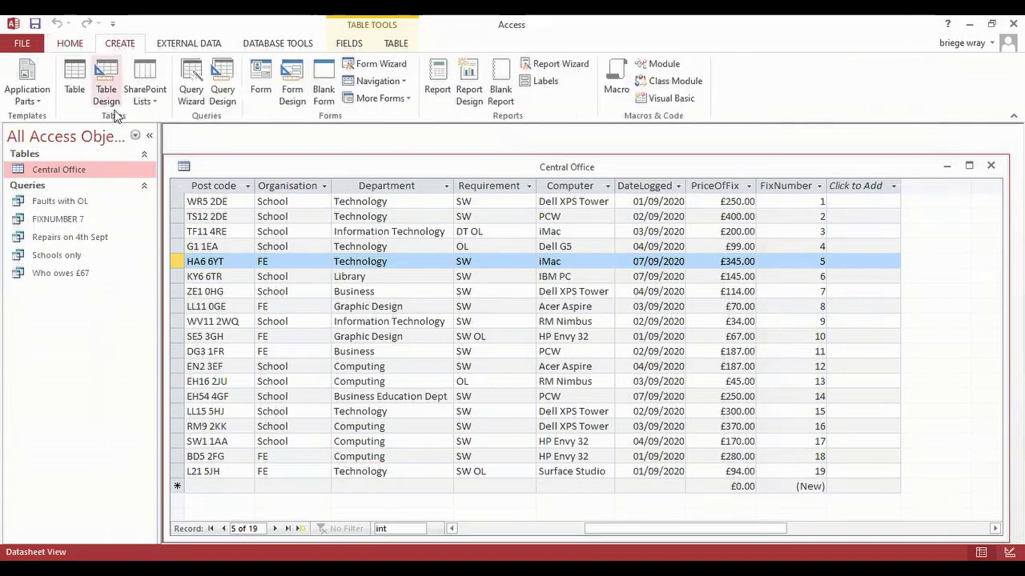
{"action": "left_click", "coordinate": [227, 80]}
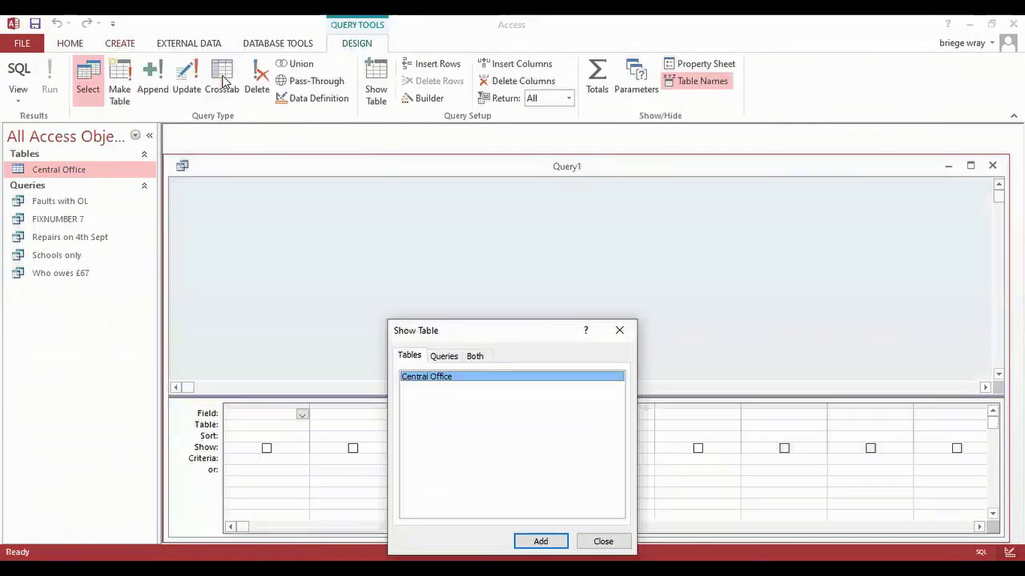
{"action": "left_click_drag", "start_coordinate": [510, 328], "coordinate": [484, 160]}
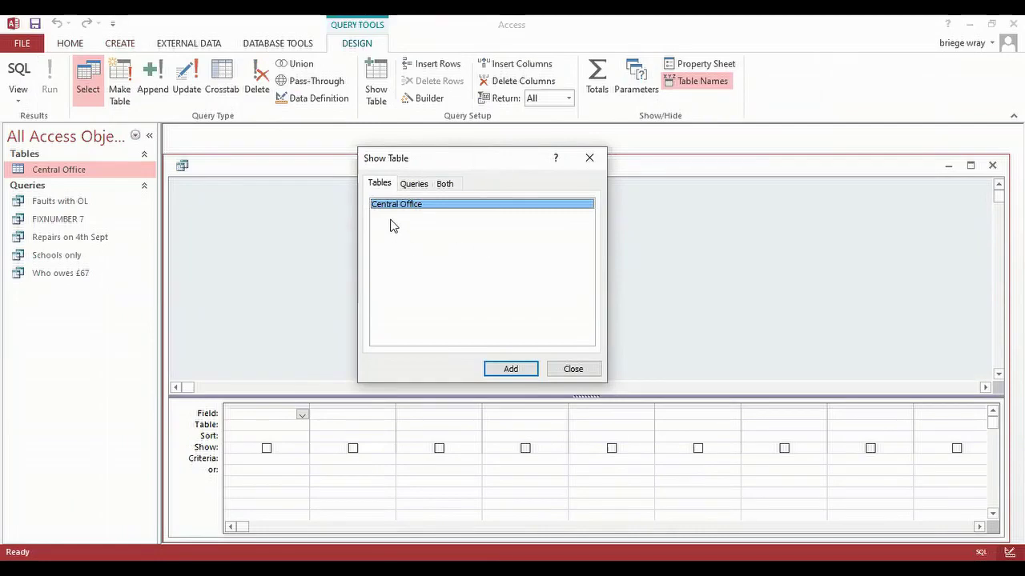
{"action": "left_click", "coordinate": [510, 370]}
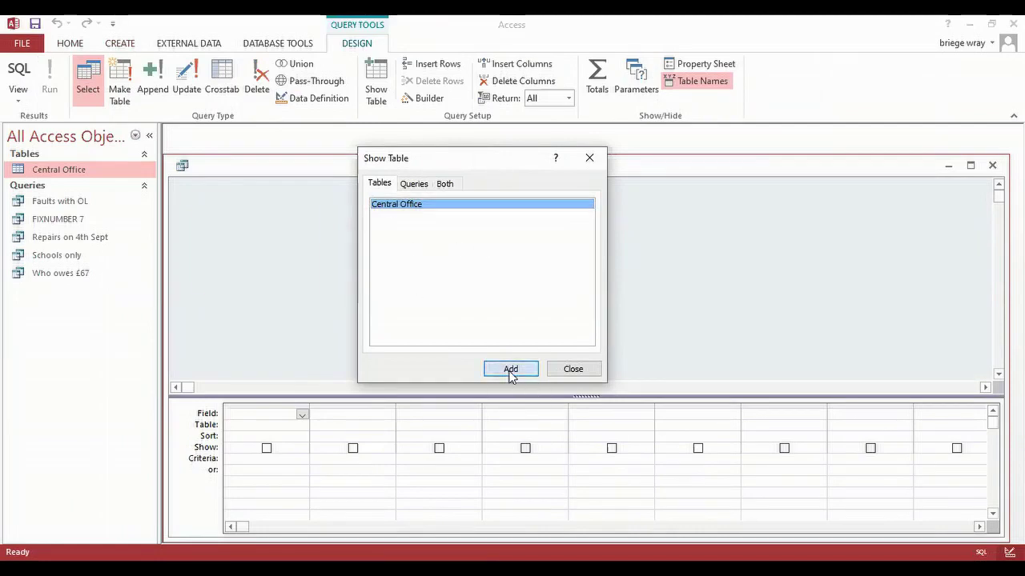
{"action": "left_click", "coordinate": [590, 160]}
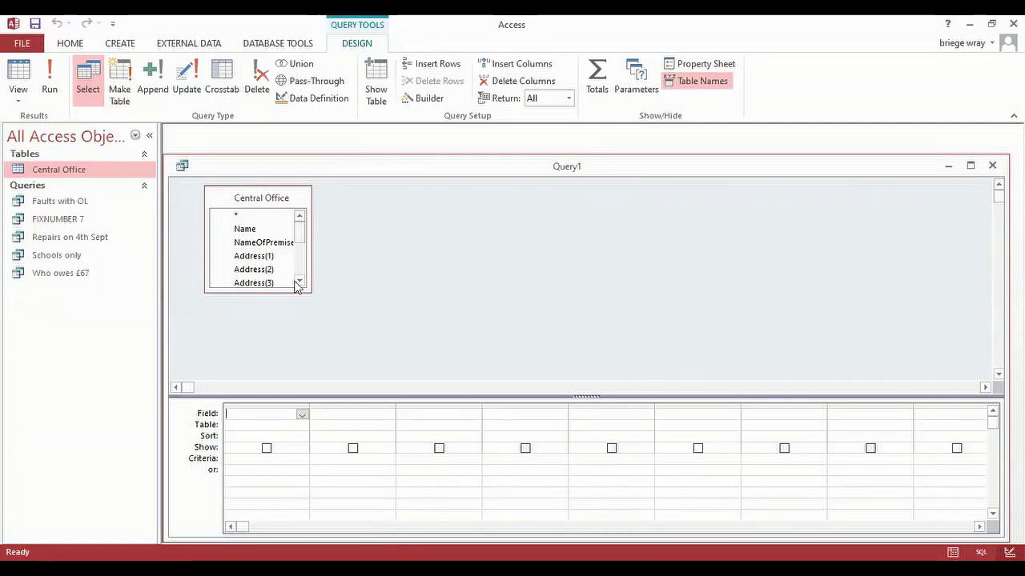
Add the NameOfPremises field as the first column of the query design grid.
{"action": "left_click", "coordinate": [258, 246]}
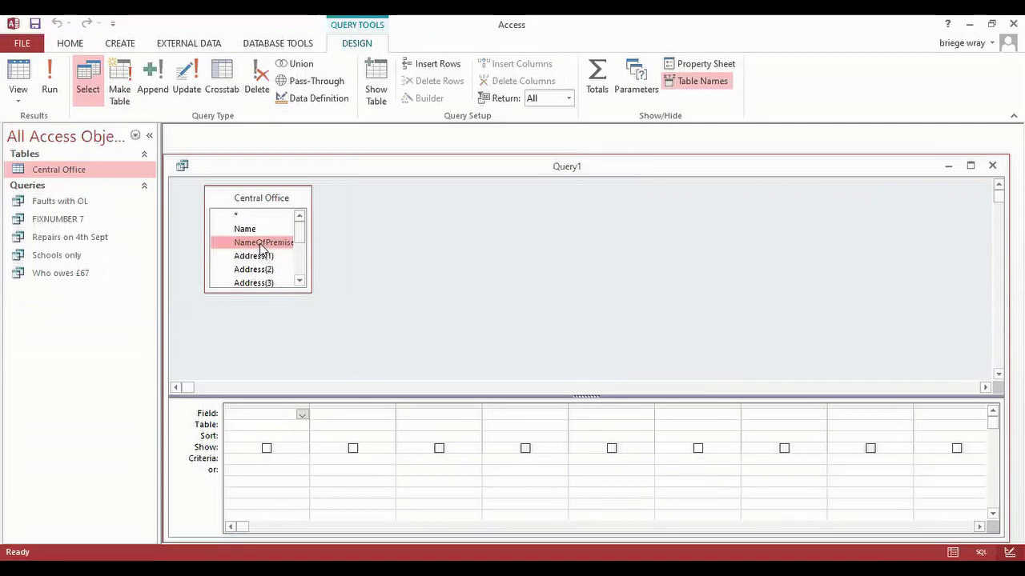
{"action": "left_click_drag", "start_coordinate": [261, 250], "coordinate": [256, 399]}
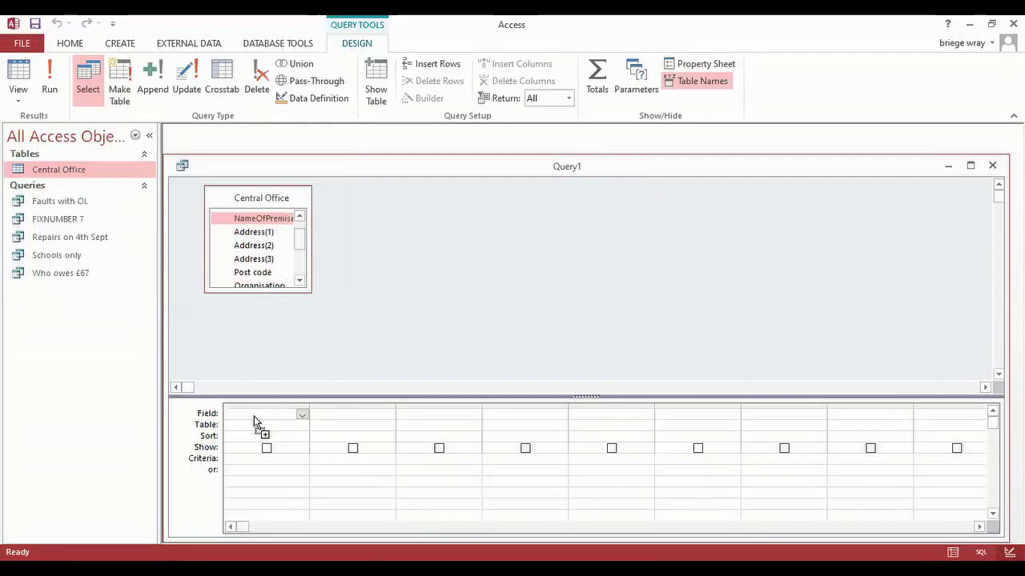
{"action": "left_click_drag", "start_coordinate": [255, 421], "coordinate": [256, 415]}
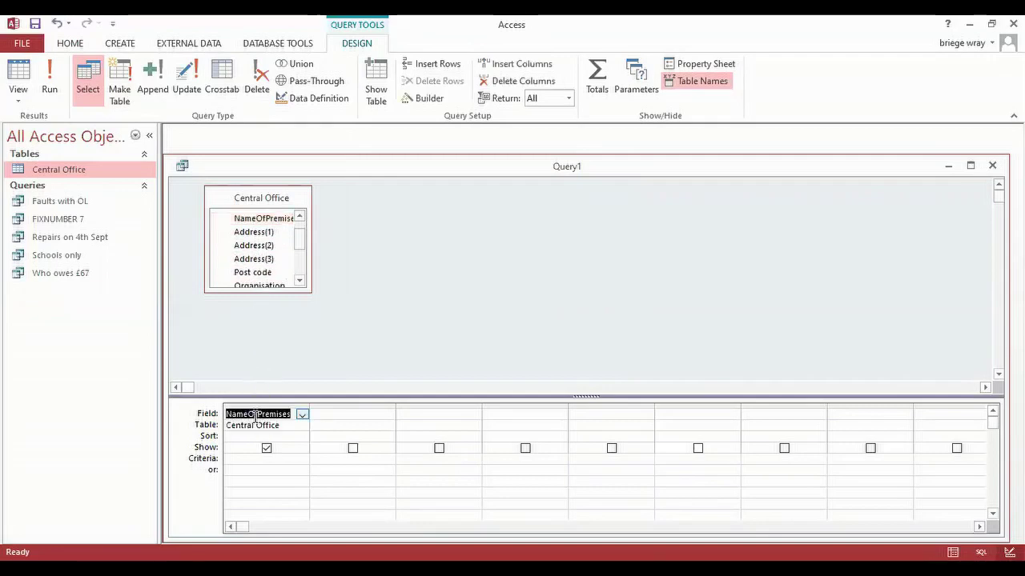
Add the DateLogged and PriceOfFix fields to the next two columns of the query design grid.
{"action": "left_click", "coordinate": [300, 282]}
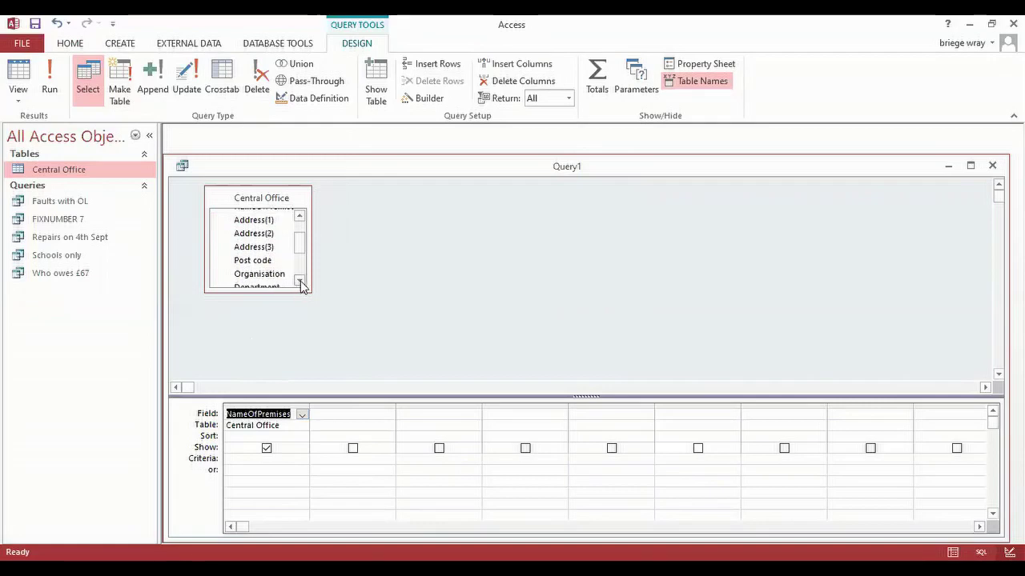
{"action": "left_click", "coordinate": [300, 281]}
{"action": "left_click", "coordinate": [300, 281]}
{"action": "left_click", "coordinate": [300, 281]}
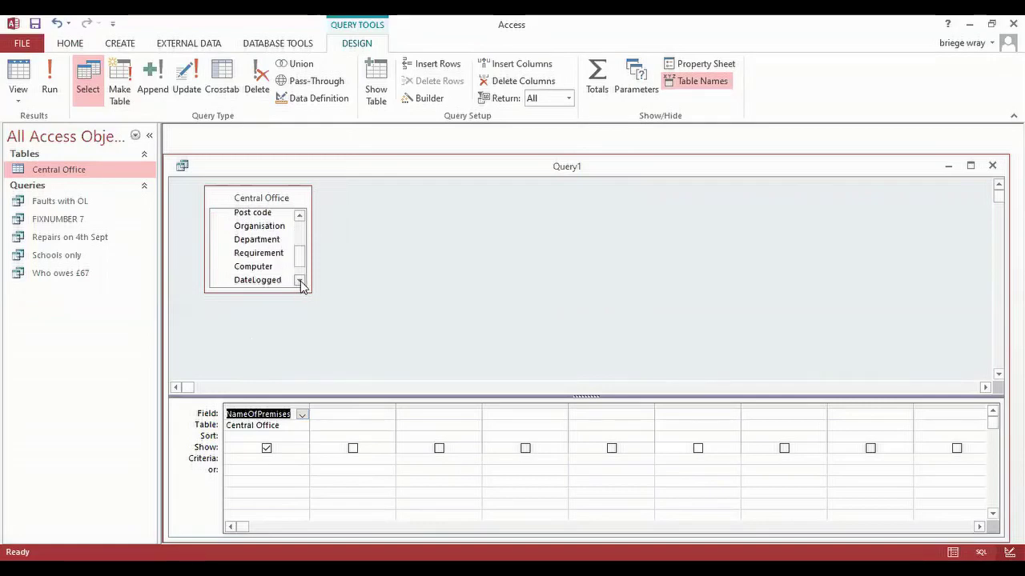
{"action": "left_click", "coordinate": [301, 282]}
{"action": "left_click", "coordinate": [300, 282]}
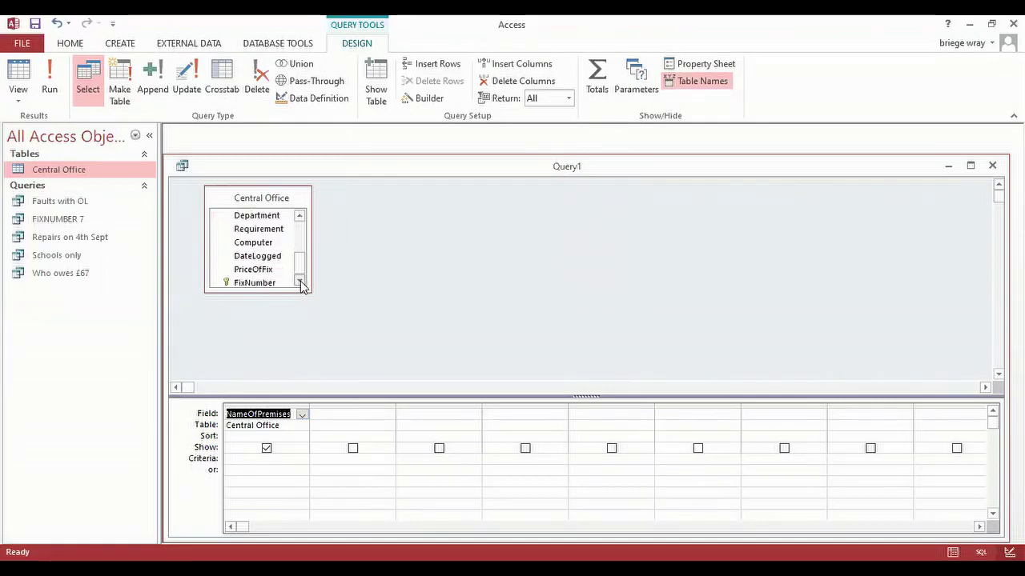
{"action": "left_click", "coordinate": [268, 256]}
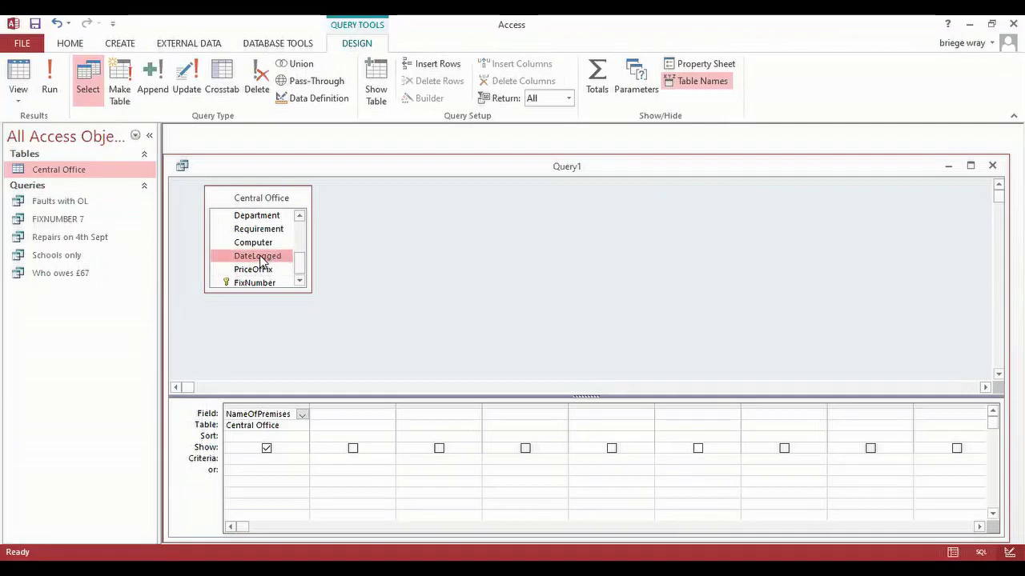
{"action": "left_click_drag", "start_coordinate": [261, 261], "coordinate": [314, 315]}
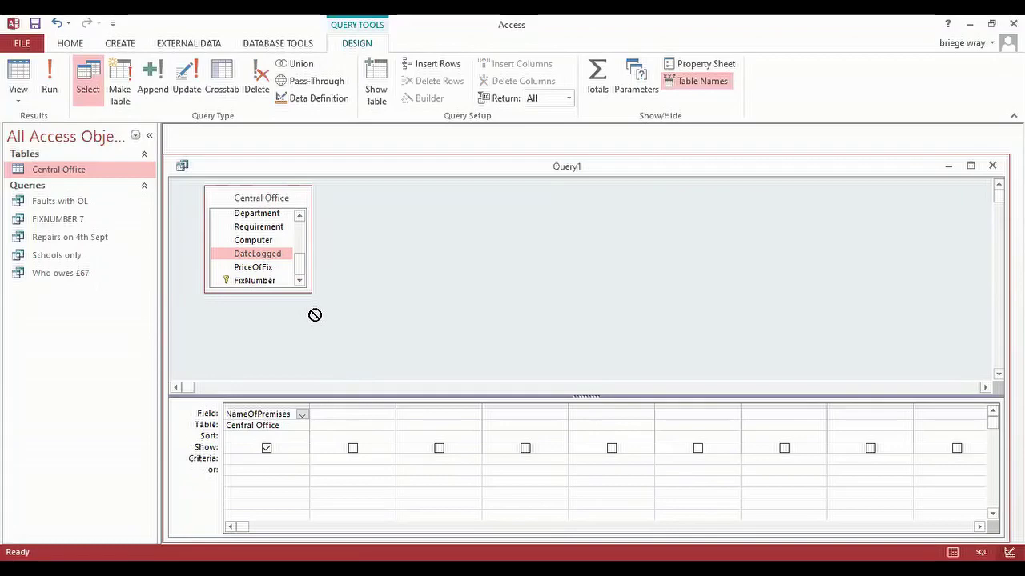
{"action": "left_click_drag", "start_coordinate": [314, 314], "coordinate": [342, 414]}
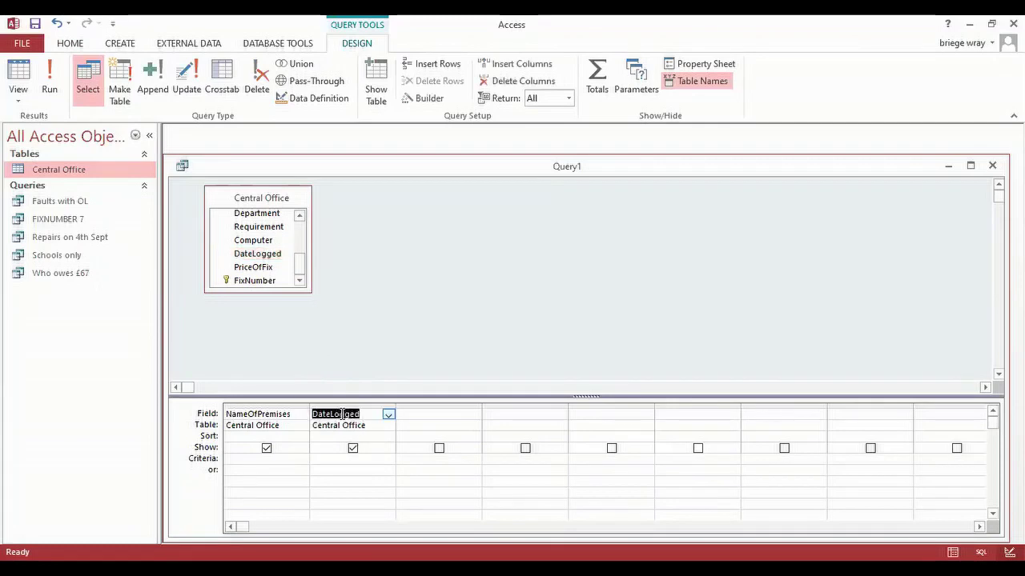
{"action": "left_click", "coordinate": [253, 269]}
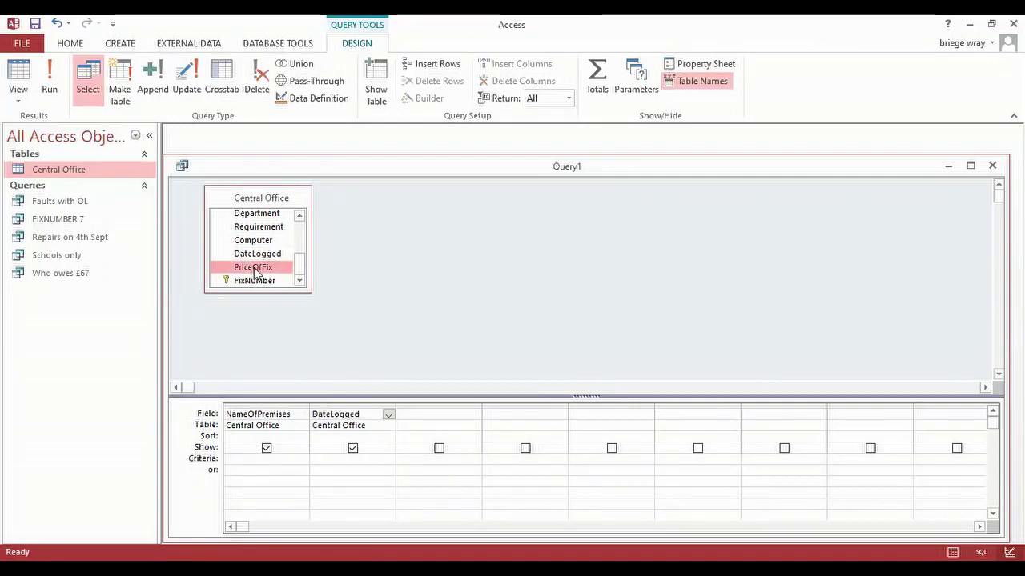
{"action": "left_click_drag", "start_coordinate": [253, 272], "coordinate": [426, 419]}
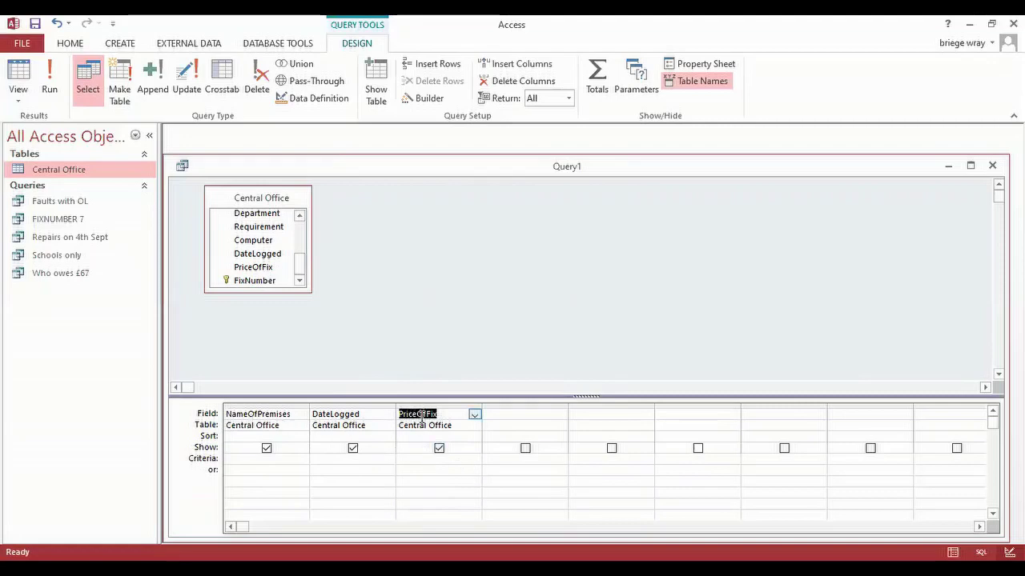
Set the PriceOfFix criterion to >300 and run the query.
{"action": "left_click", "coordinate": [427, 459]}
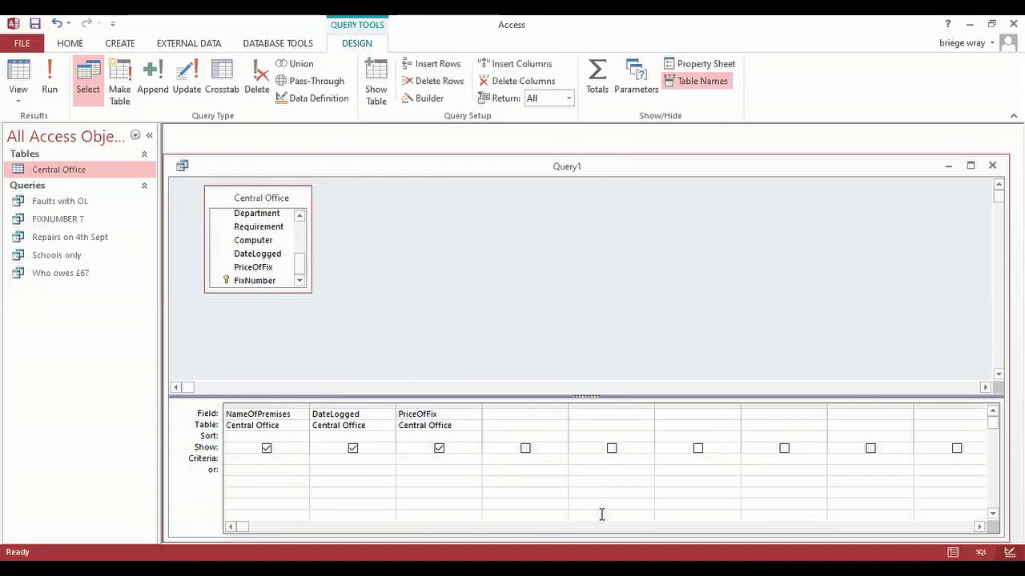
{"action": "type", "text": ">300"}
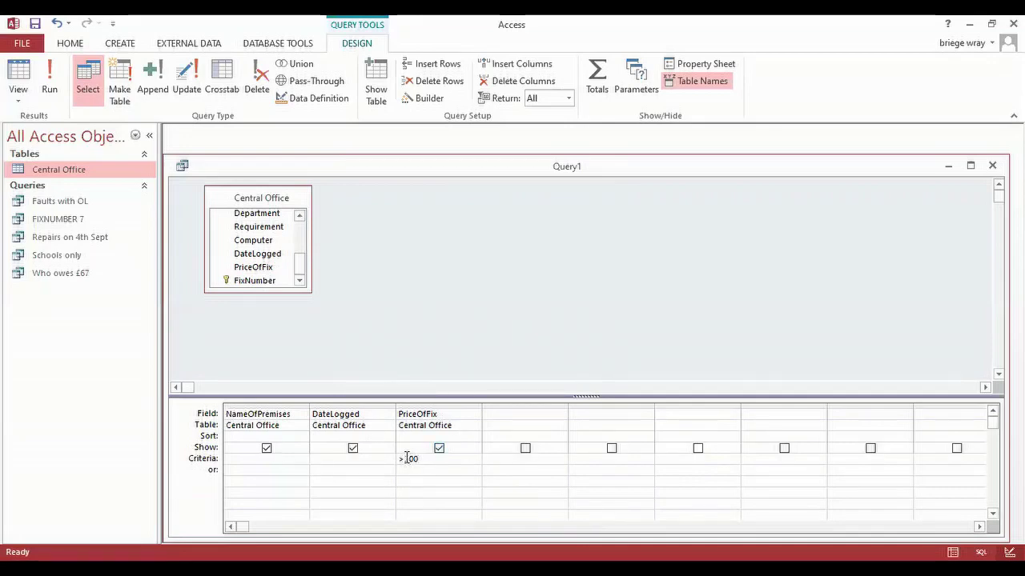
{"action": "left_click_drag", "start_coordinate": [402, 459], "coordinate": [424, 461]}
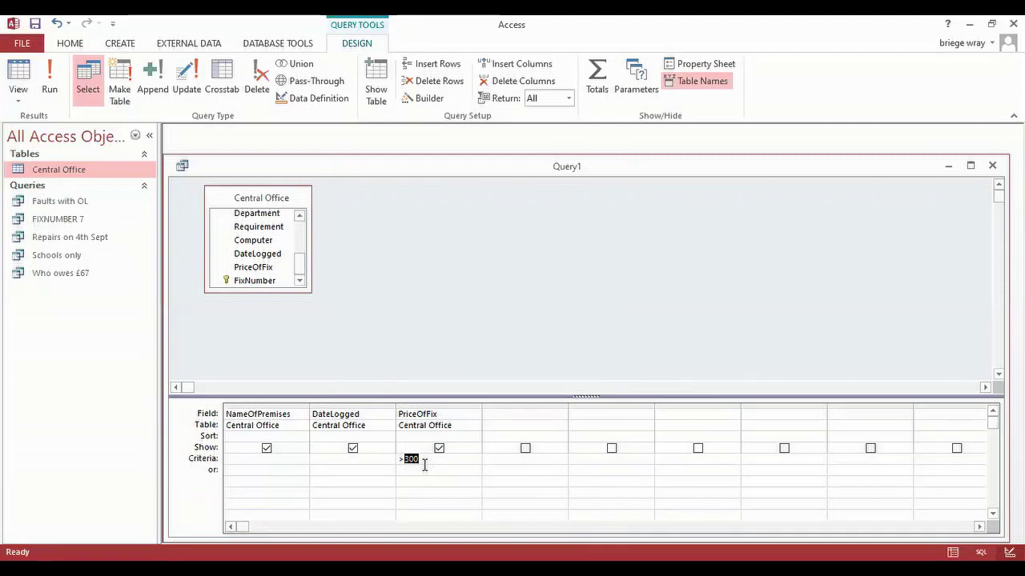
{"action": "left_click_drag", "start_coordinate": [400, 414], "coordinate": [435, 414]}
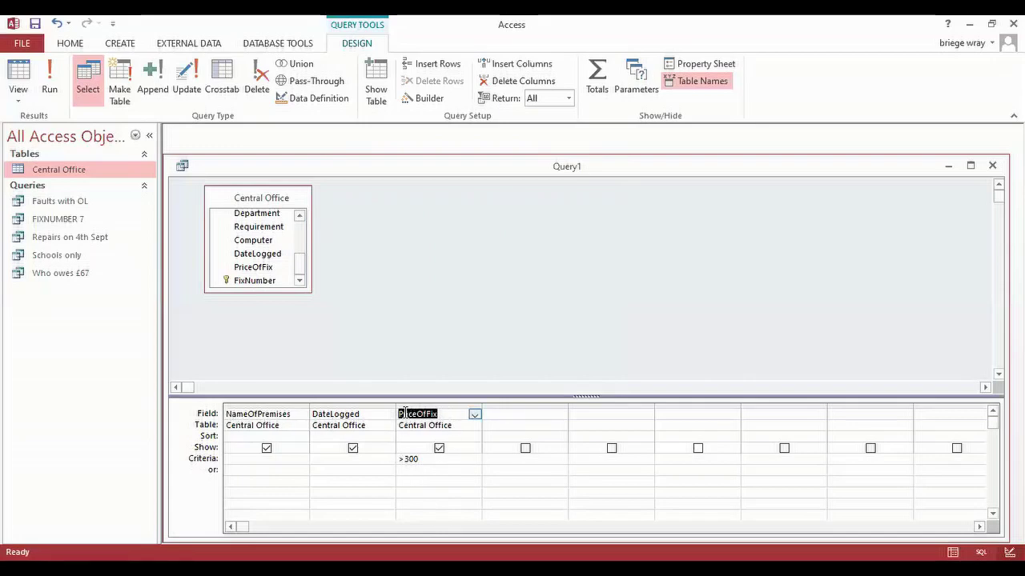
{"action": "left_click", "coordinate": [50, 74]}
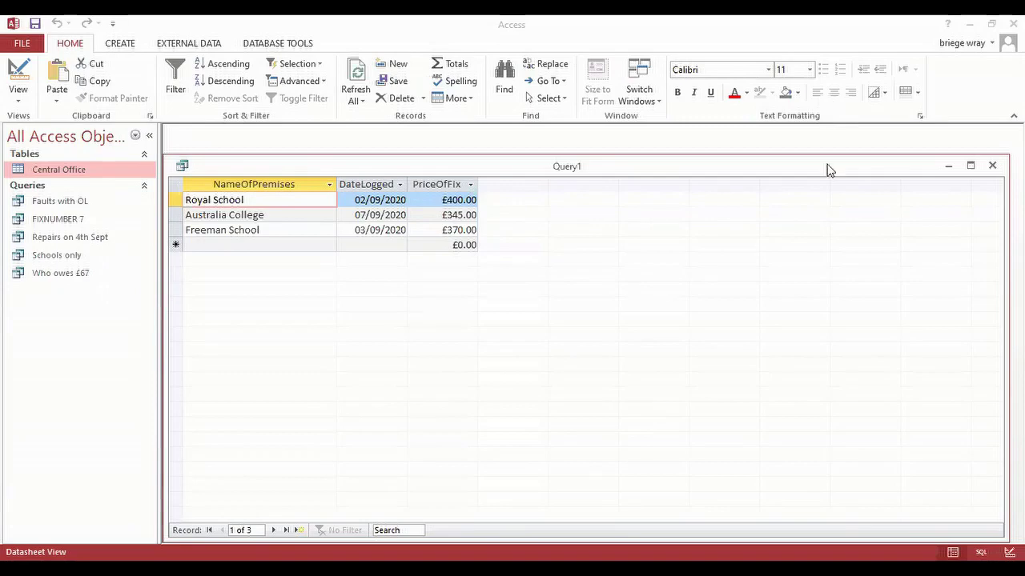
Check the Central Office table's PriceOfFix column for a repair priced at exactly £300, closing the table when finished.
{"action": "double_click", "coordinate": [48, 174]}
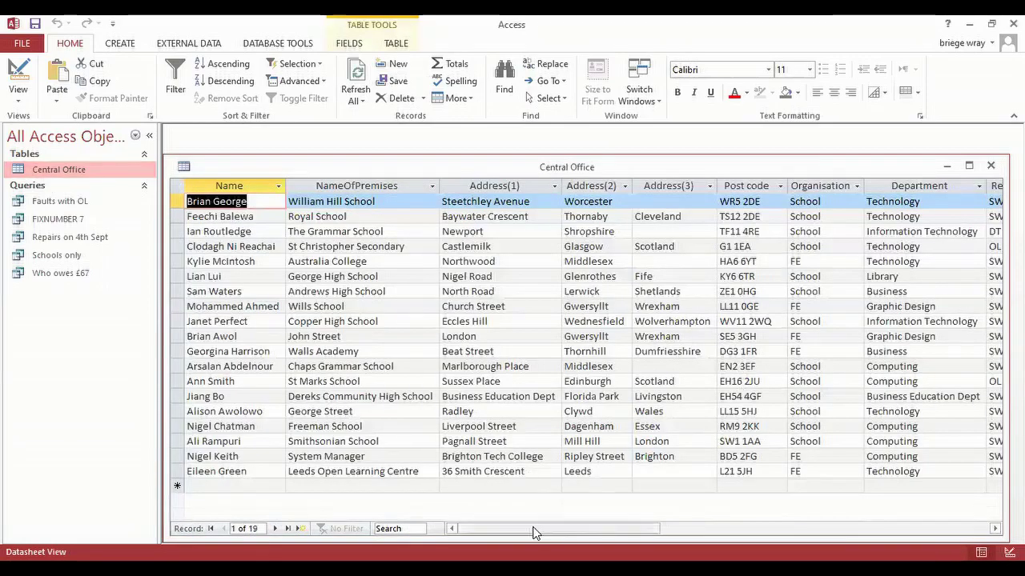
{"action": "left_click_drag", "start_coordinate": [534, 532], "coordinate": [685, 539]}
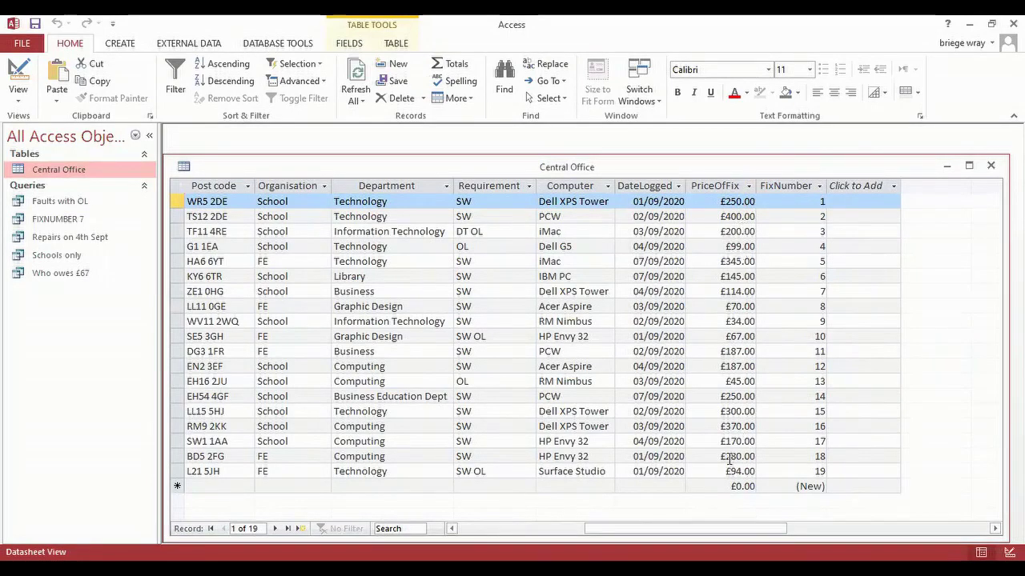
{"action": "left_click_drag", "start_coordinate": [718, 411], "coordinate": [778, 435]}
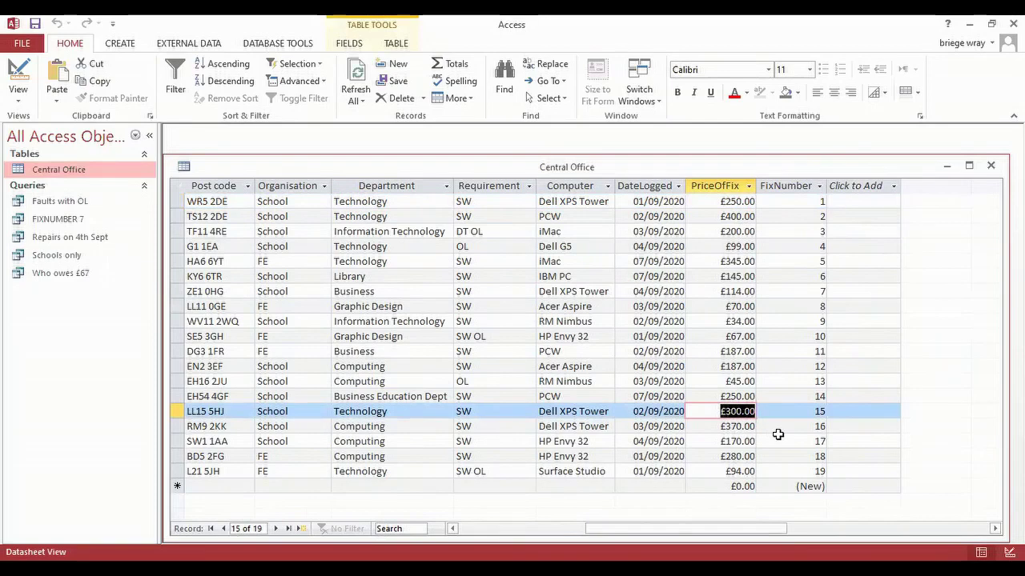
{"action": "left_click", "coordinate": [991, 167]}
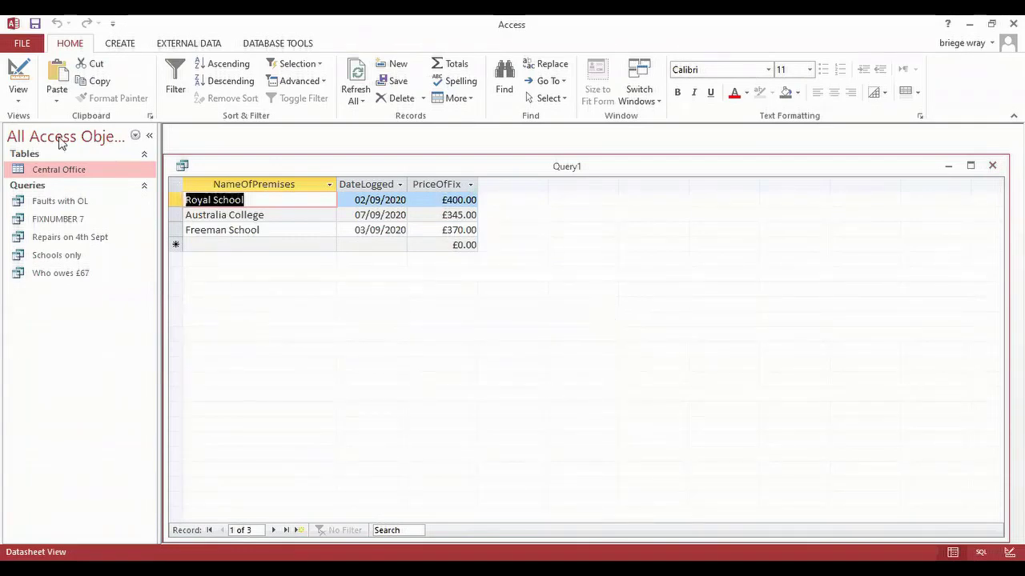
Change the PriceOfFix criterion to >=300 in design view and rerun the query to check the George Street record.
{"action": "left_click", "coordinate": [19, 93]}
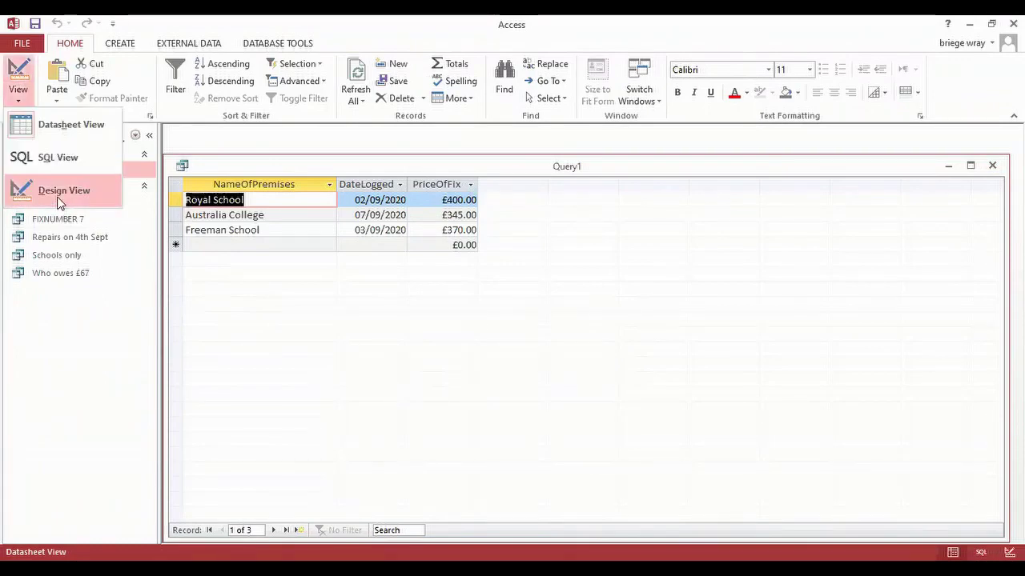
{"action": "left_click", "coordinate": [59, 199]}
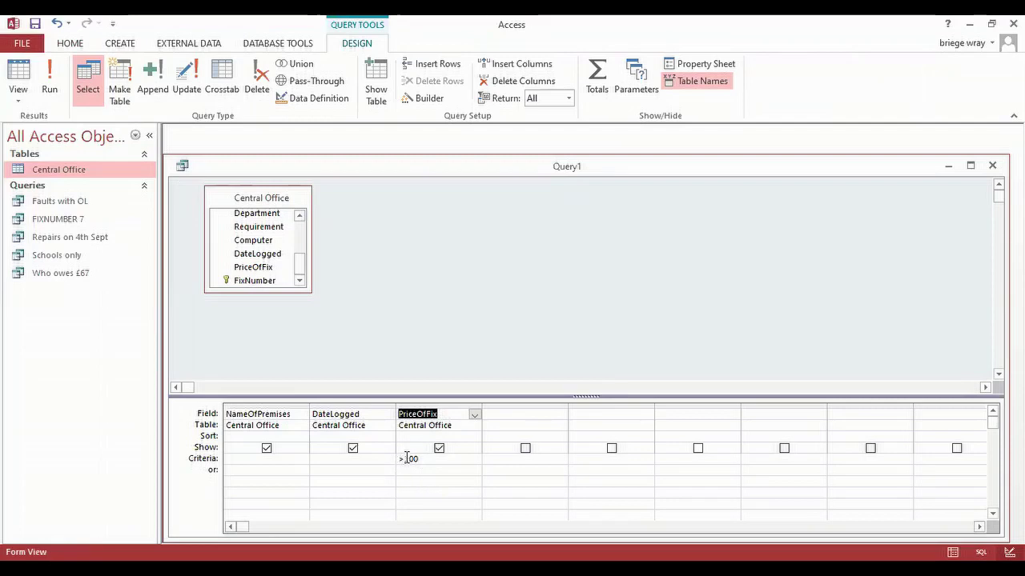
{"action": "left_click", "coordinate": [405, 458]}
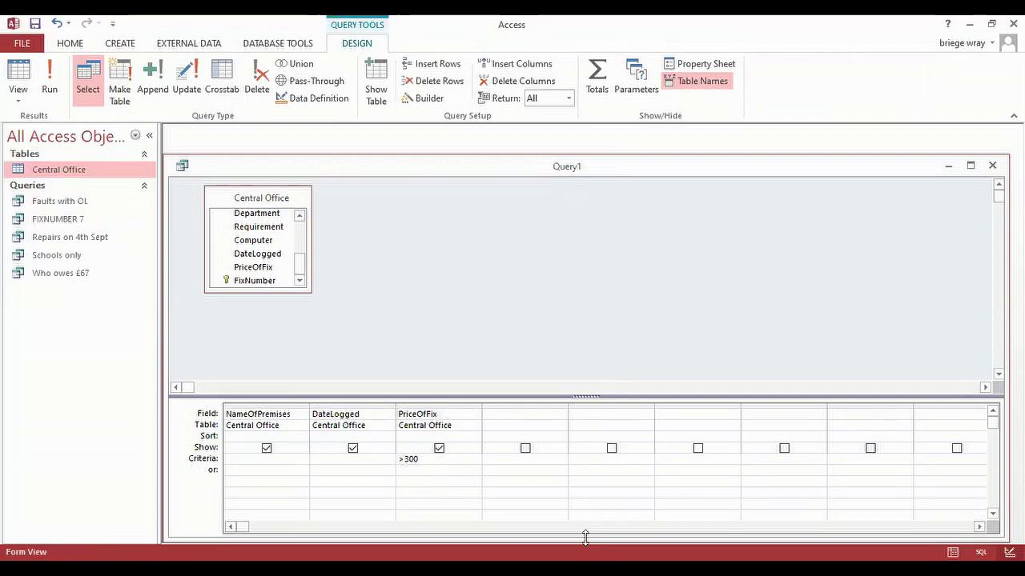
{"action": "type", "text": "="}
{"action": "left_click", "coordinate": [48, 75]}
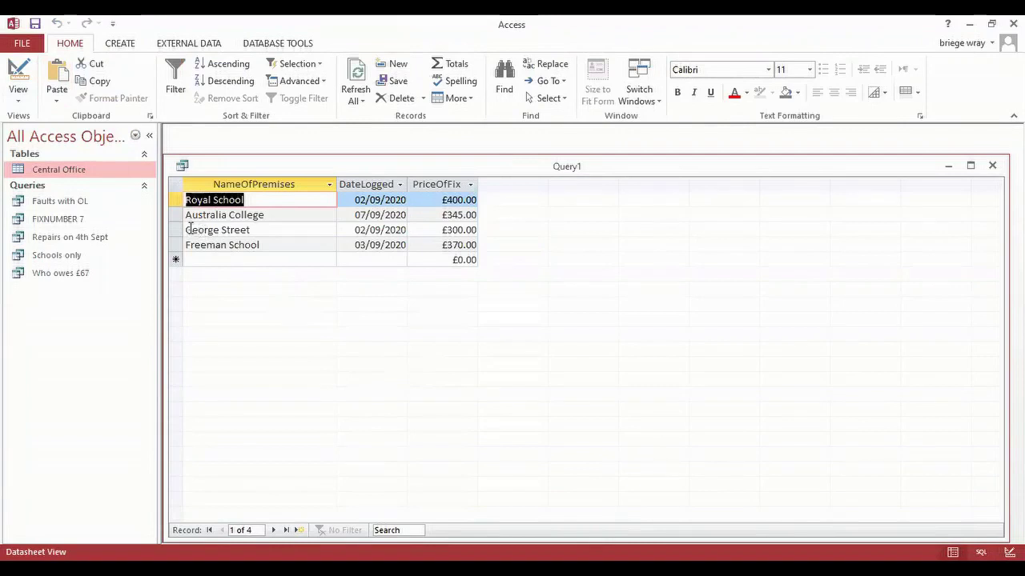
{"action": "left_click_drag", "start_coordinate": [192, 229], "coordinate": [266, 229]}
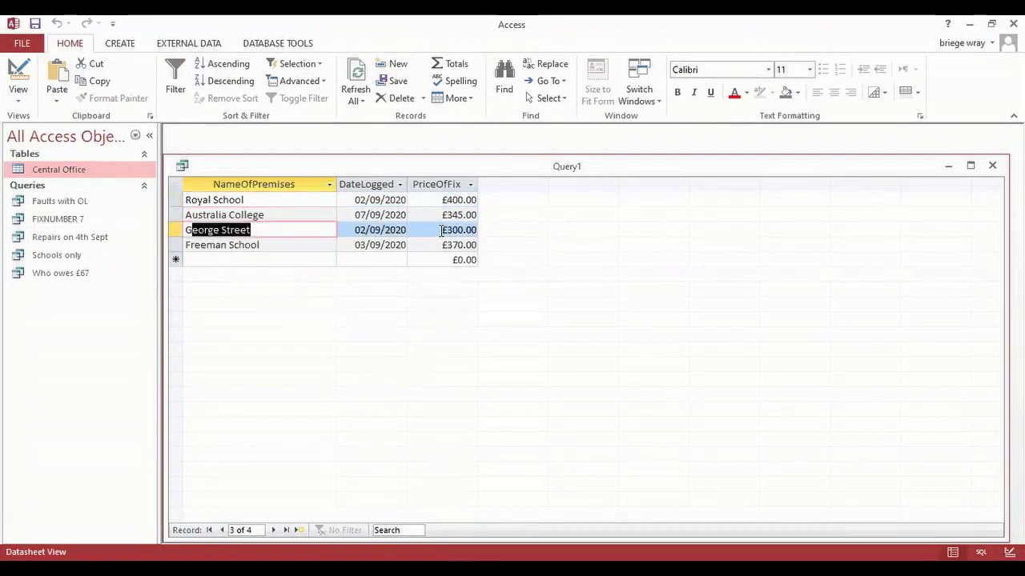
{"action": "left_click_drag", "start_coordinate": [439, 230], "coordinate": [478, 230]}
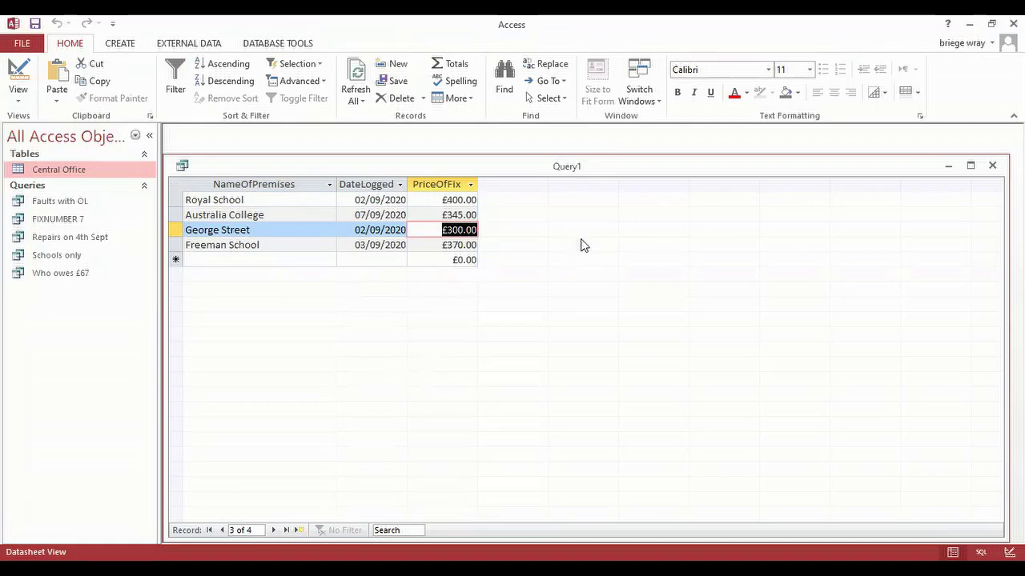
Save the query as "Repairs £300 or over".
{"action": "right_click", "coordinate": [564, 169]}
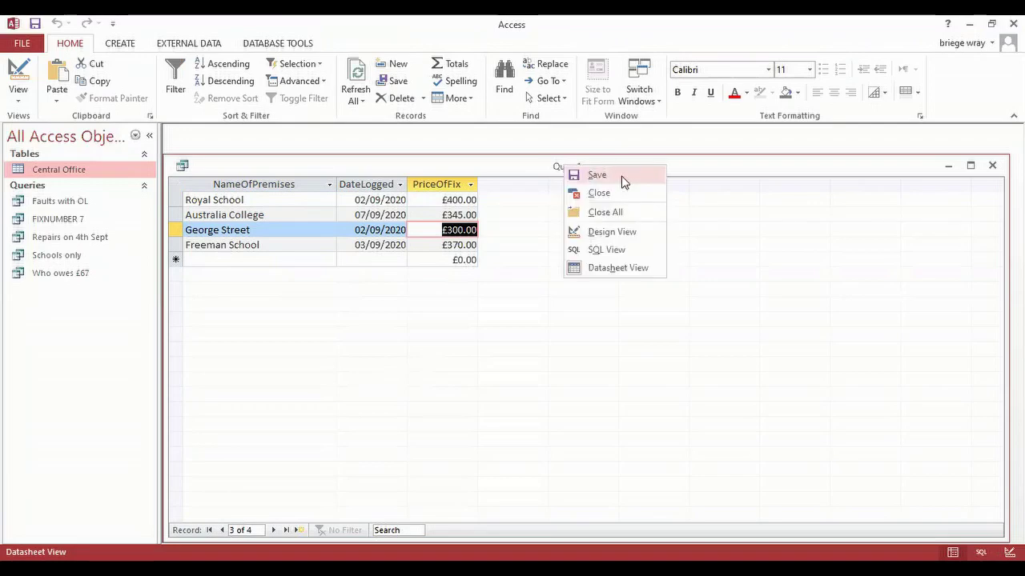
{"action": "left_click", "coordinate": [623, 182]}
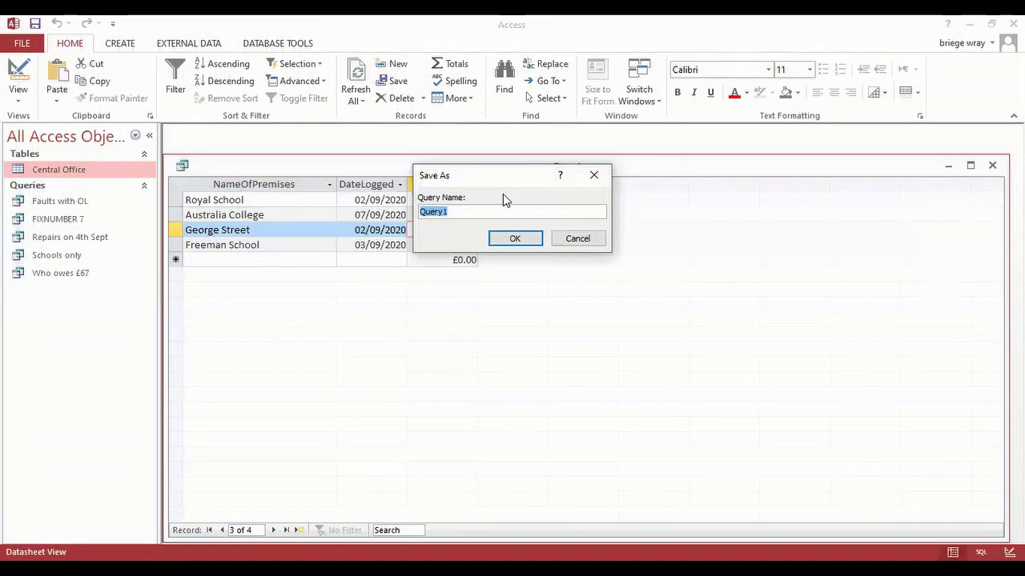
{"action": "type", "text": "R"}
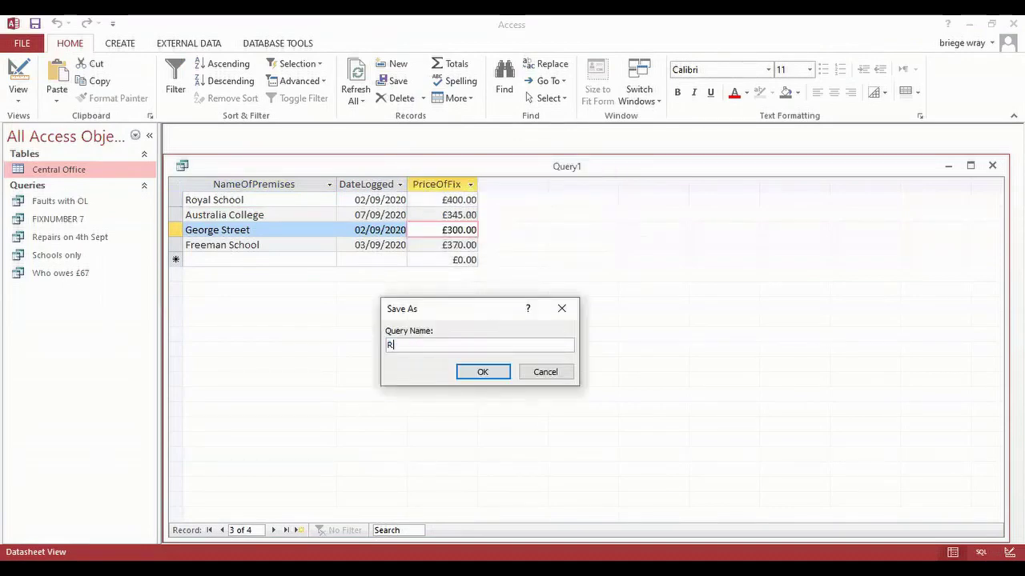
{"action": "type", "text": "epairs o"}
{"action": "key", "text": "BackSpace"}
{"action": "type", "text": "£300 or over"}
{"action": "left_click", "coordinate": [483, 372]}
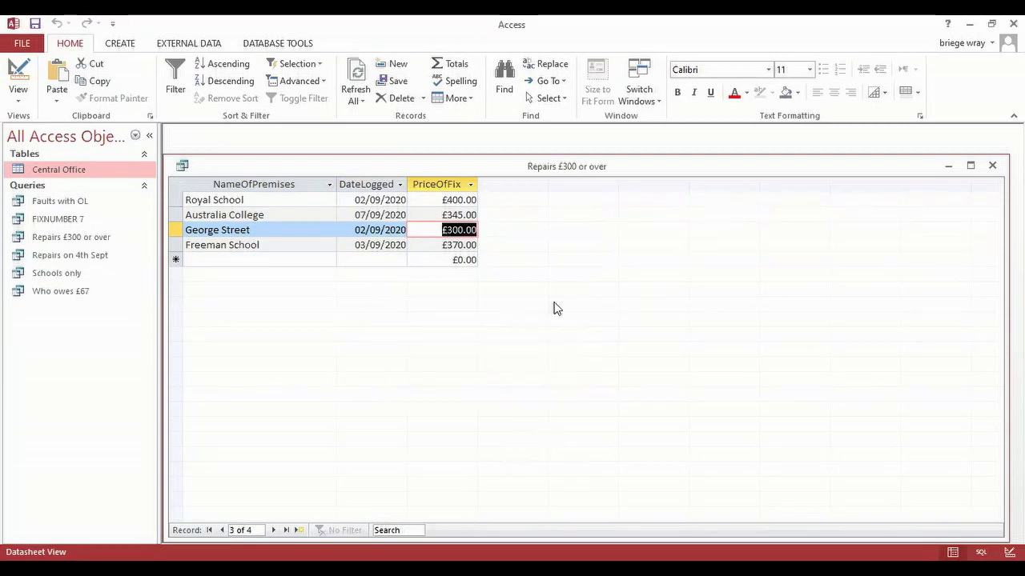